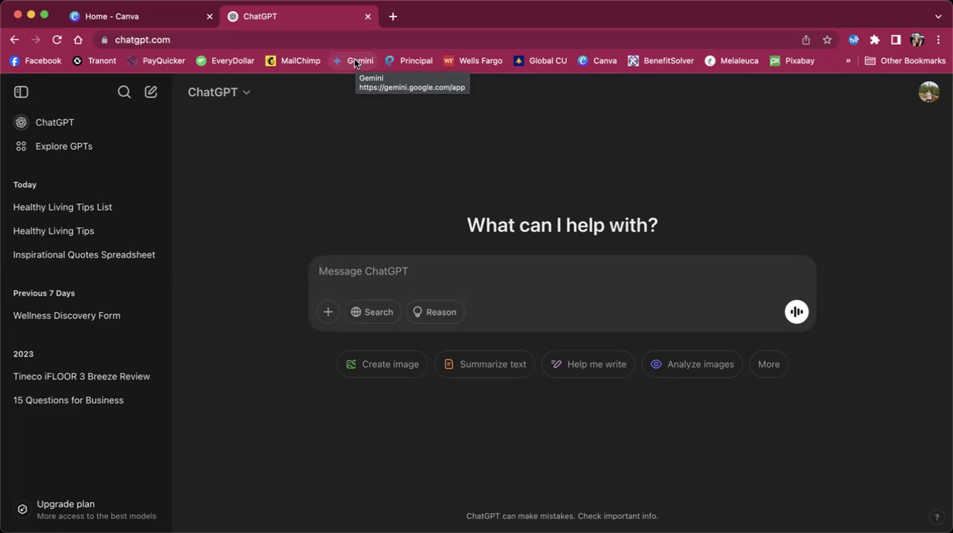
Step: Switch to Canva, search its app library for "bulk create", and return to the home page
left_click(179, 16)
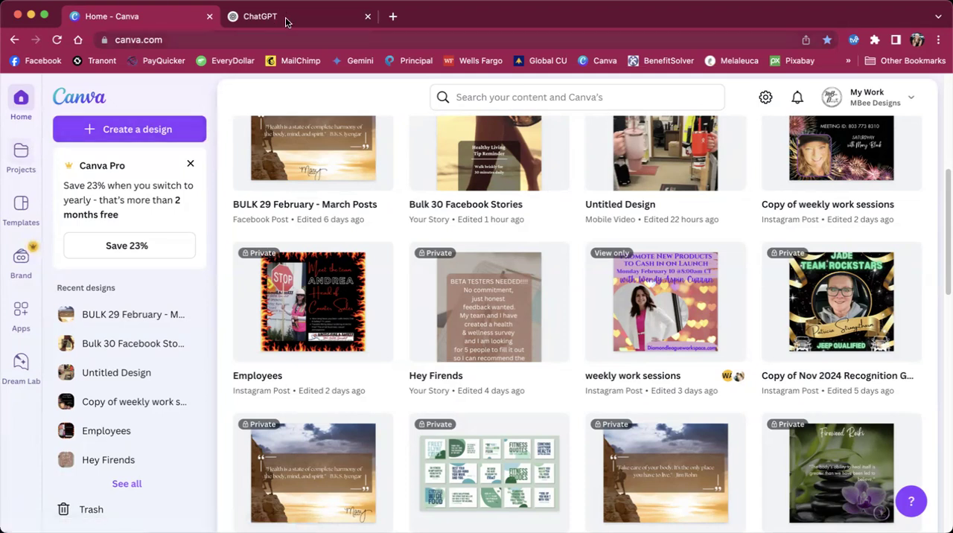
left_click(17, 316)
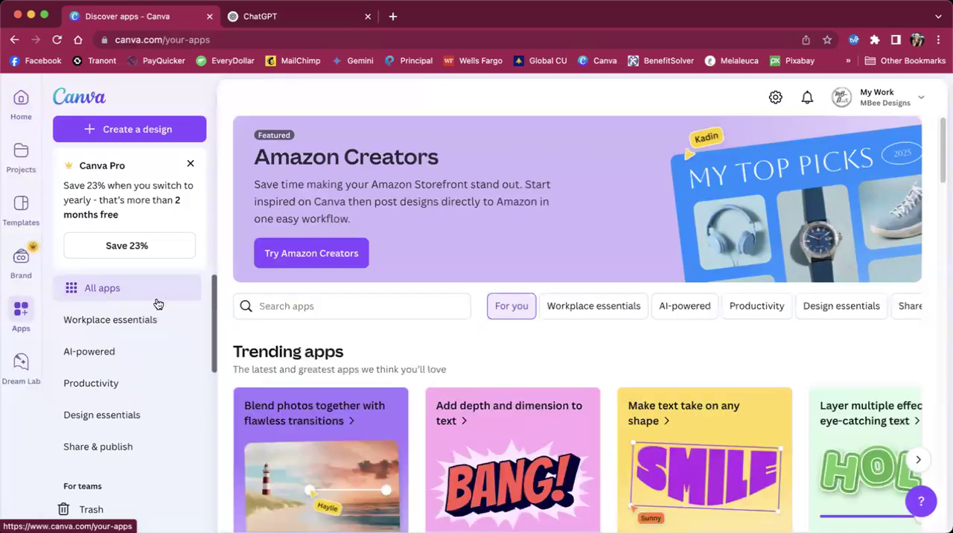
left_click(290, 305)
type("bulk create")
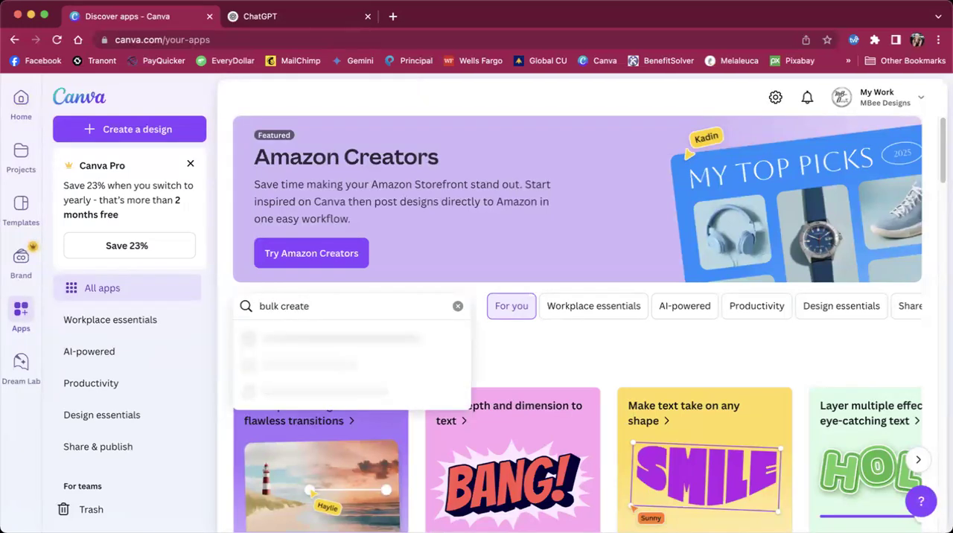
key("Return")
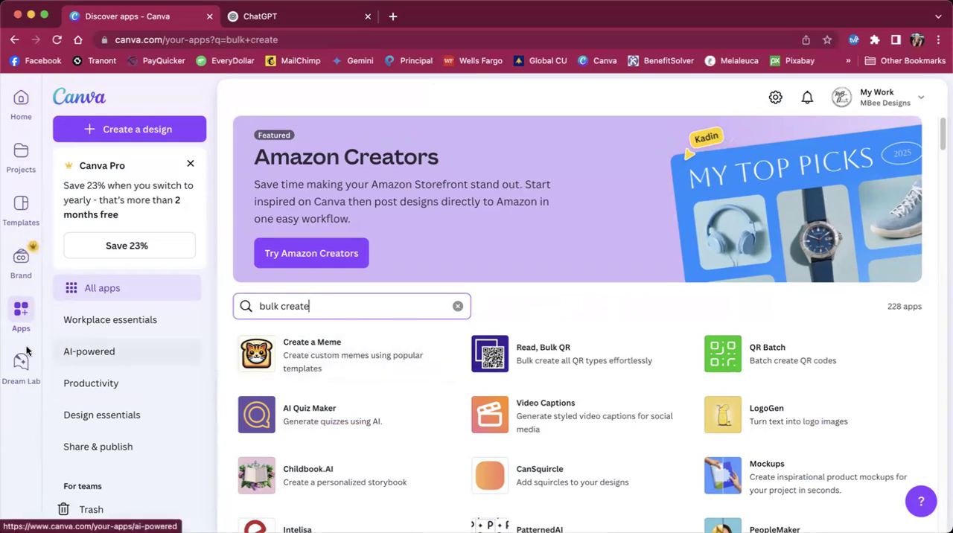
left_click(21, 98)
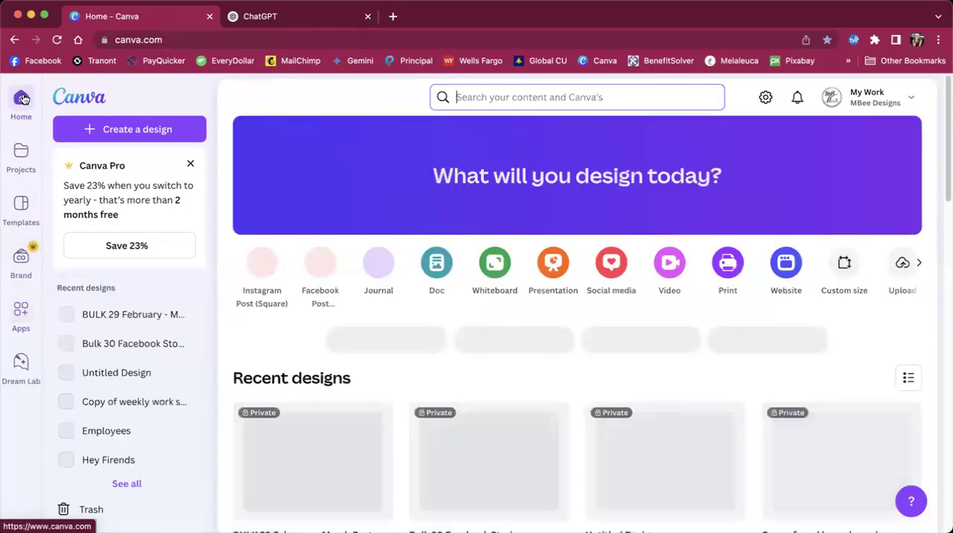
Step: Switch to ChatGPT and submit the prompt "create 10 healthy living tips in a spreadsheet format unnumbered"
left_click(264, 21)
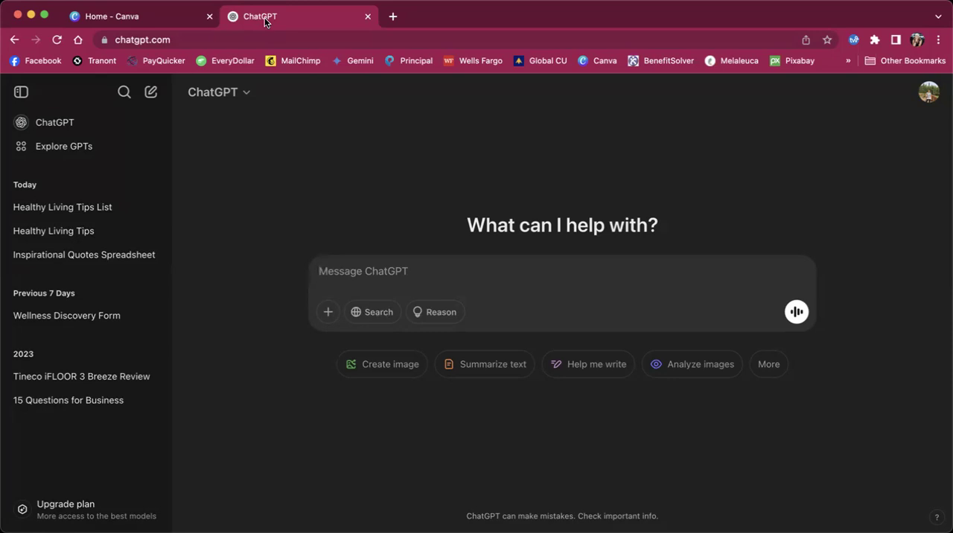
type("cre")
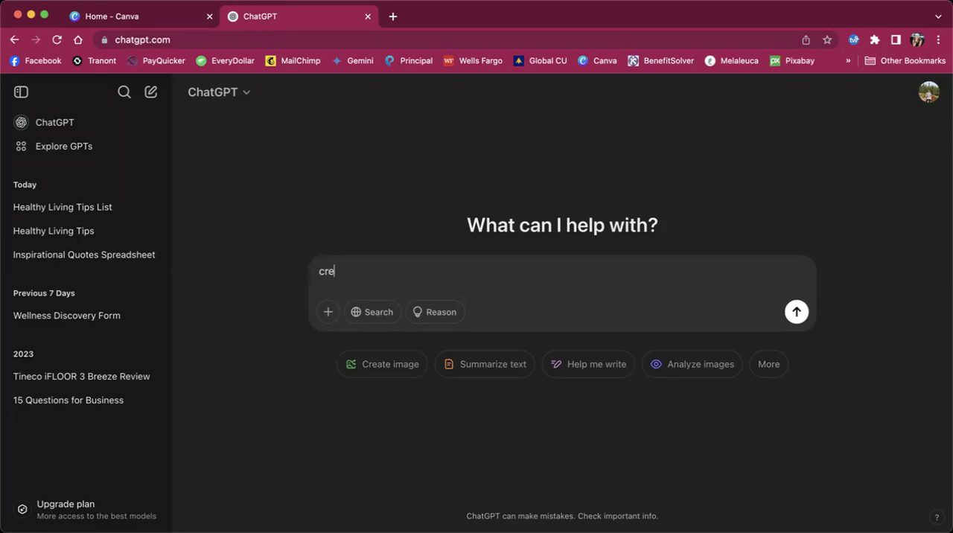
type("ate 10")
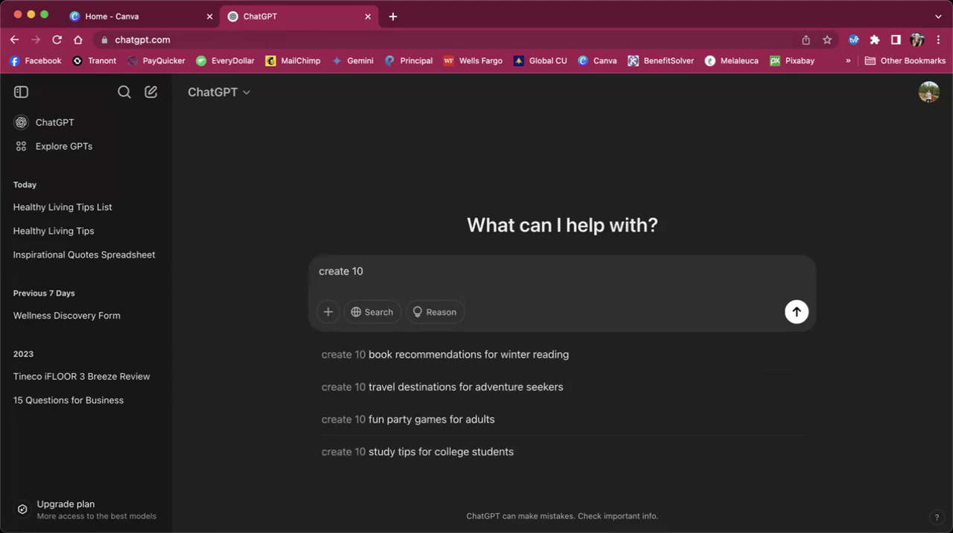
type(" healthyy living t")
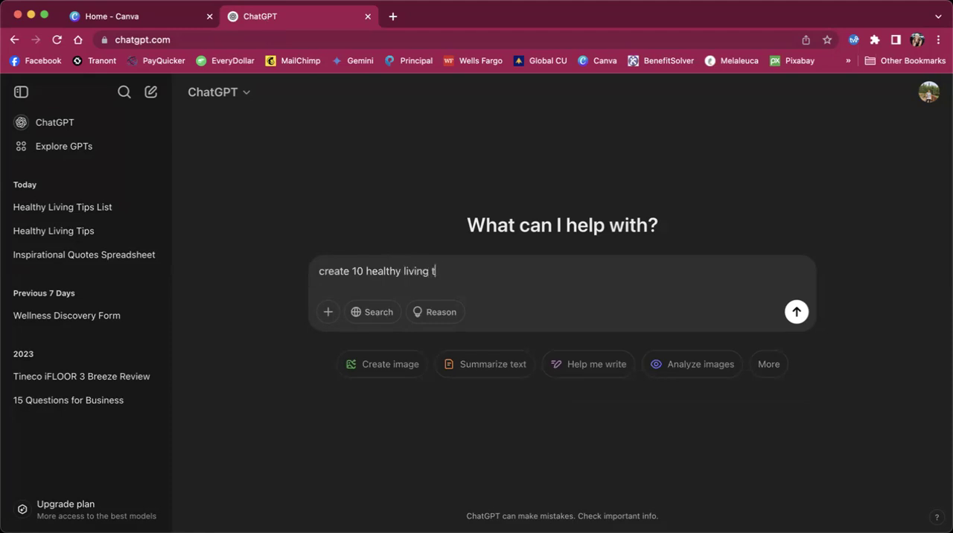
type("ips in a spreadsheet for")
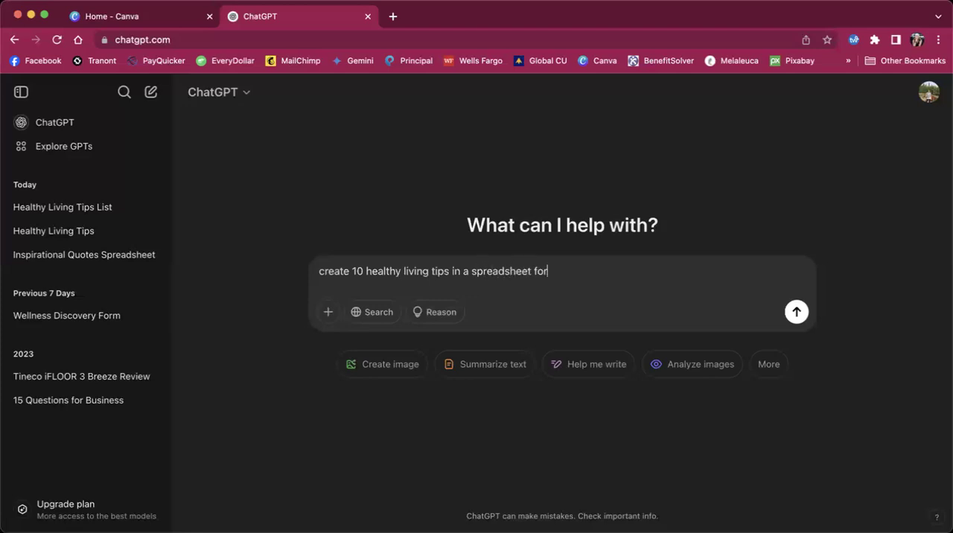
type("mat unnumbered")
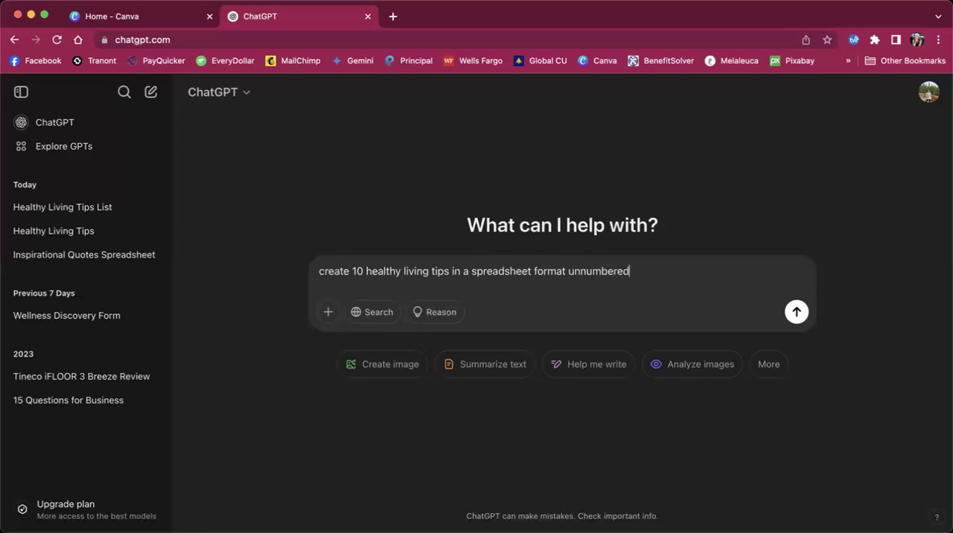
key("Return")
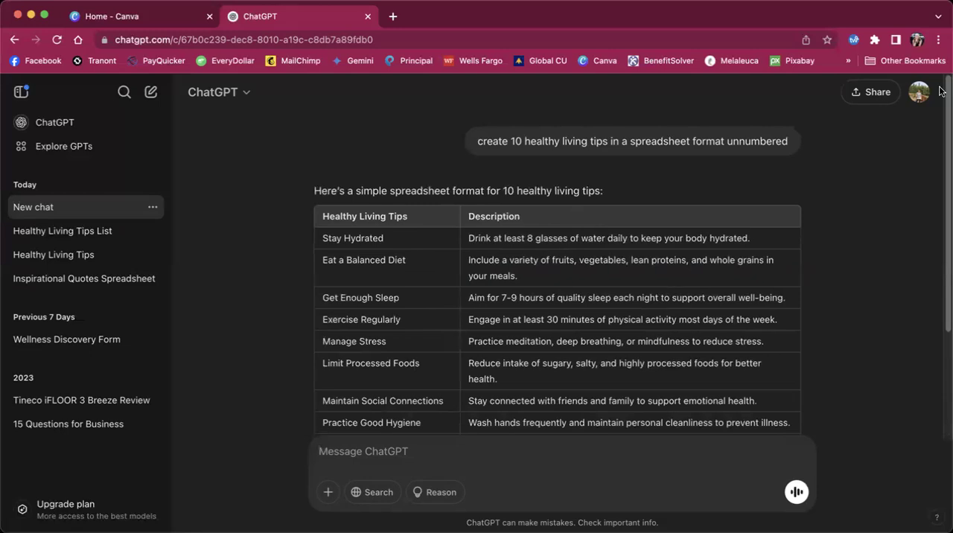
Step: Ask for the tips table as a "csv file" and download healthy_living_tips.csv
left_click_drag(944, 164, 944, 278)
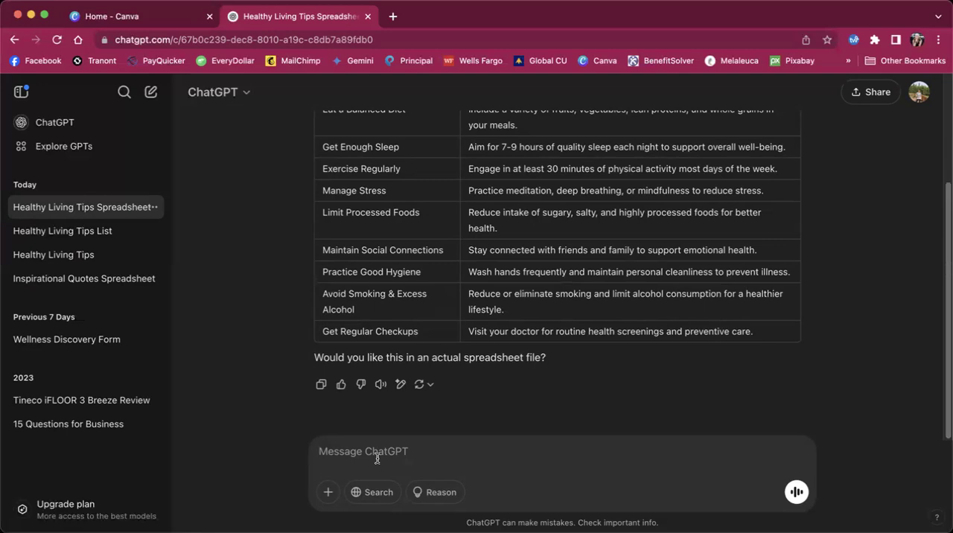
type("csv file")
key("Return")
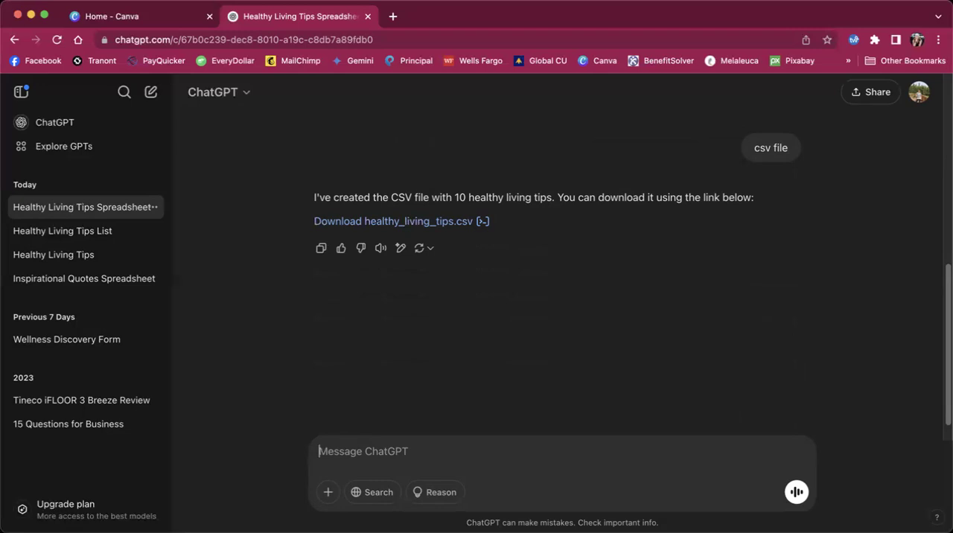
left_click(437, 222)
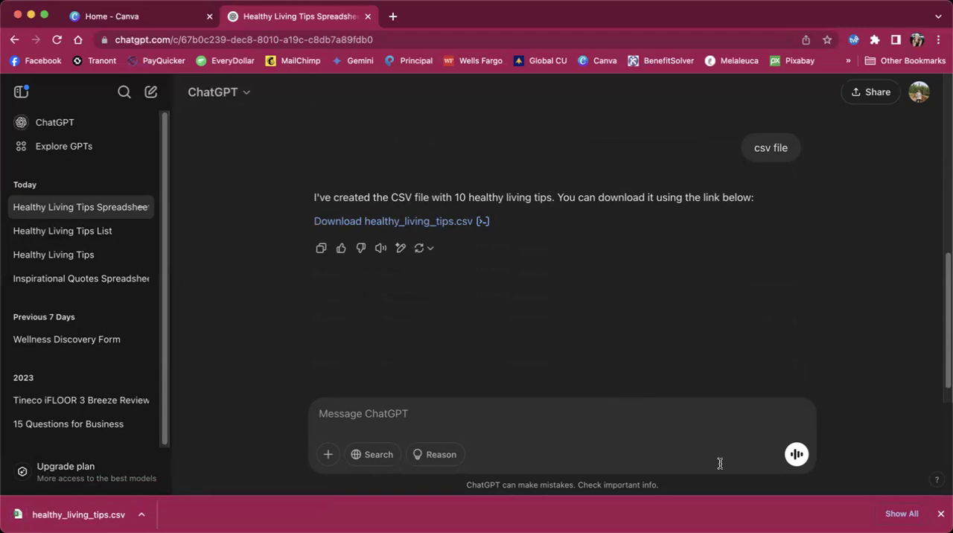
Step: Switch to Canva, create a Facebook Post design, and apply the recently used "Trust yourself. You can do this." template
left_click(146, 22)
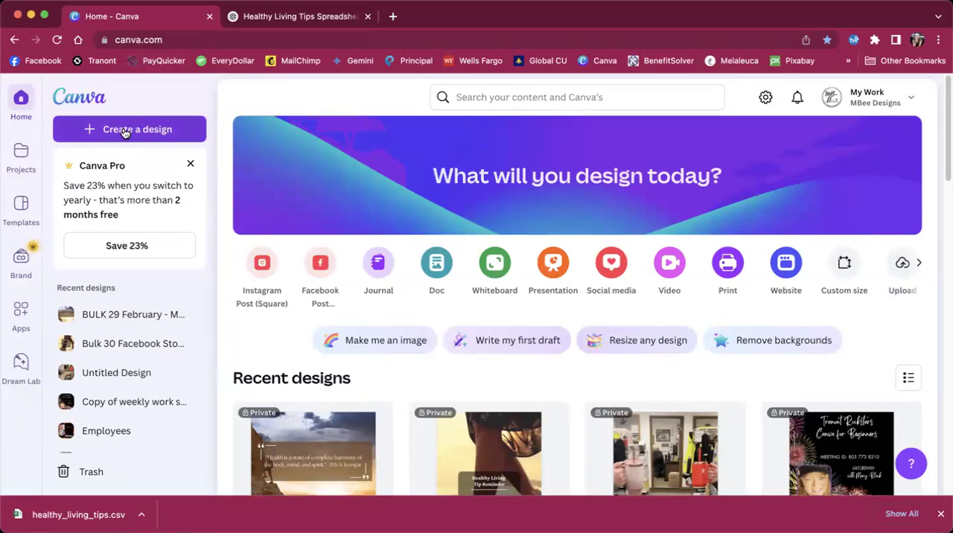
left_click(320, 269)
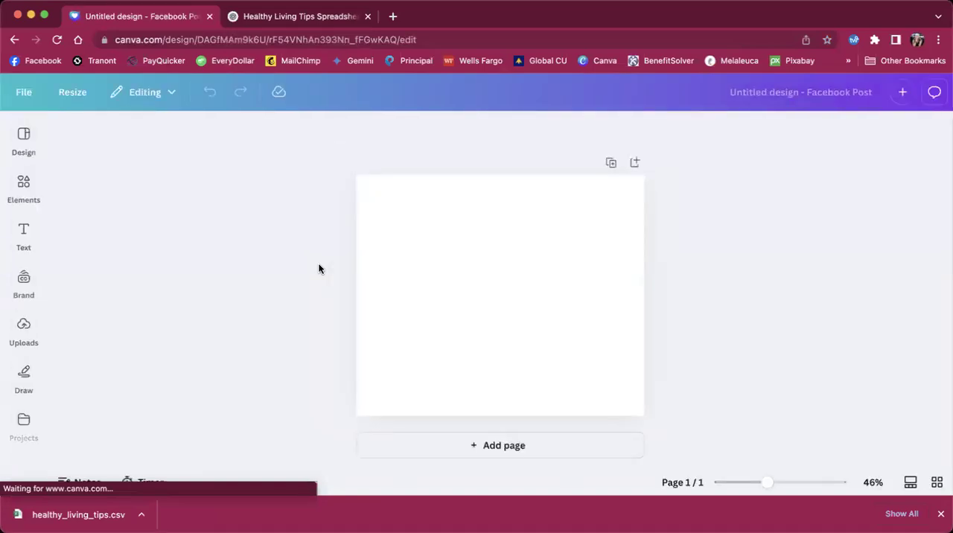
left_click(23, 142)
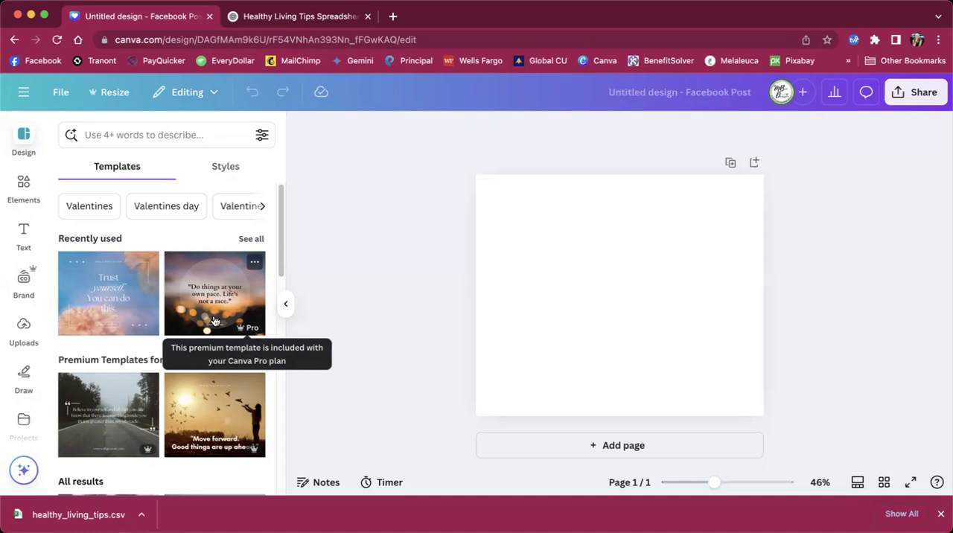
left_click(109, 294)
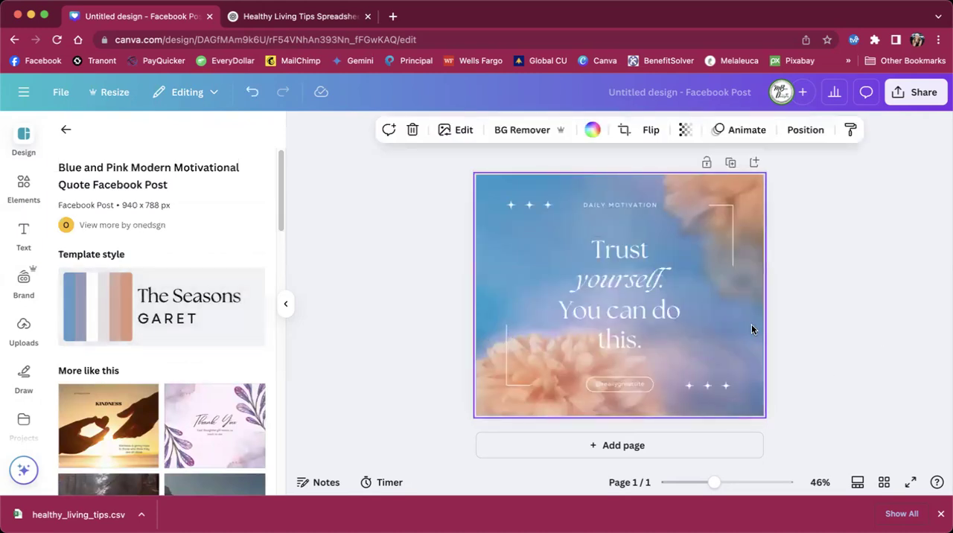
left_click(285, 304)
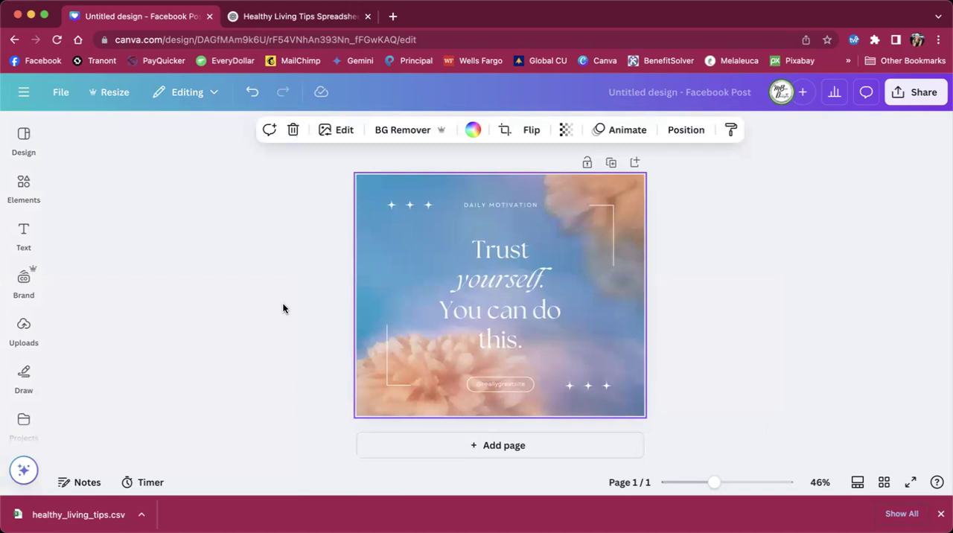
Step: Delete the website handle text and its rounded frame below the quote
double_click(495, 387)
key("BackSpace")
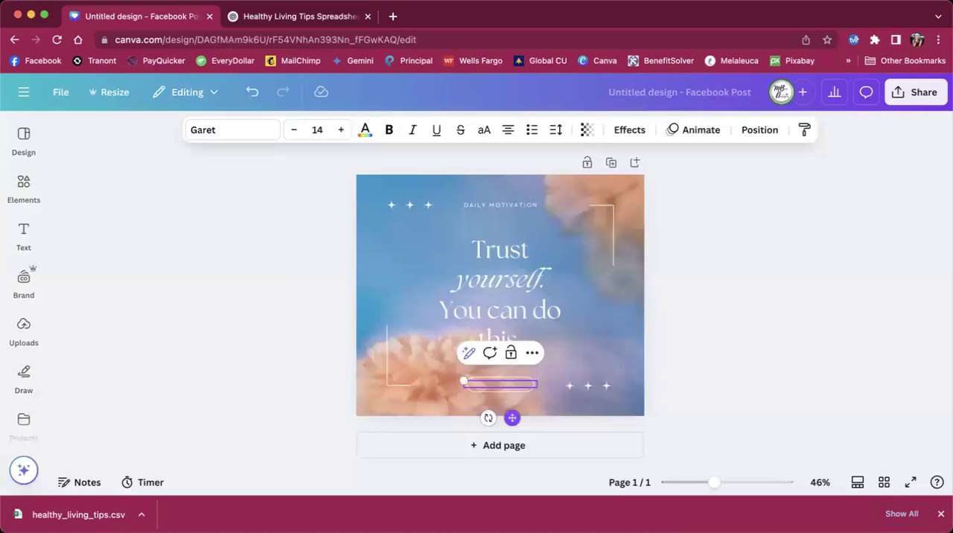
left_click(576, 347)
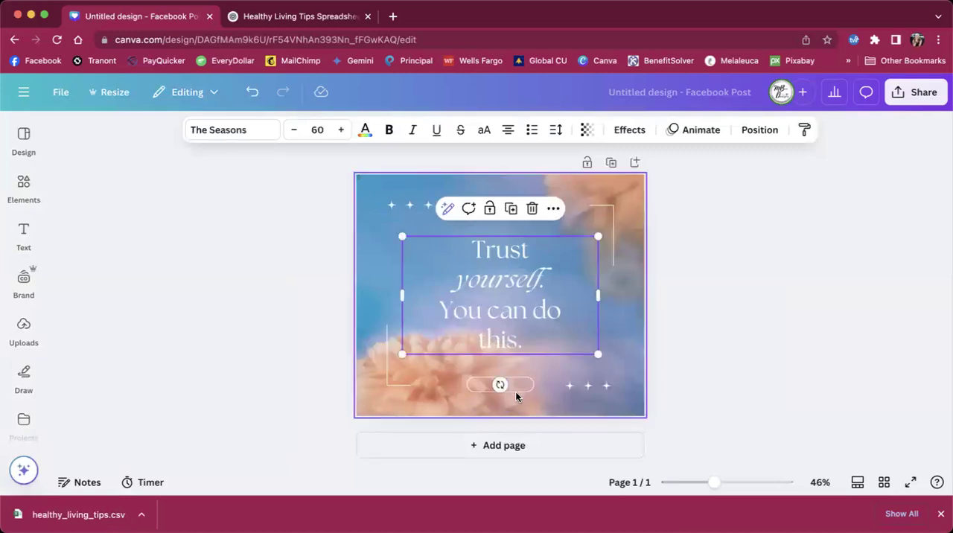
left_click(499, 383)
key("BackSpace")
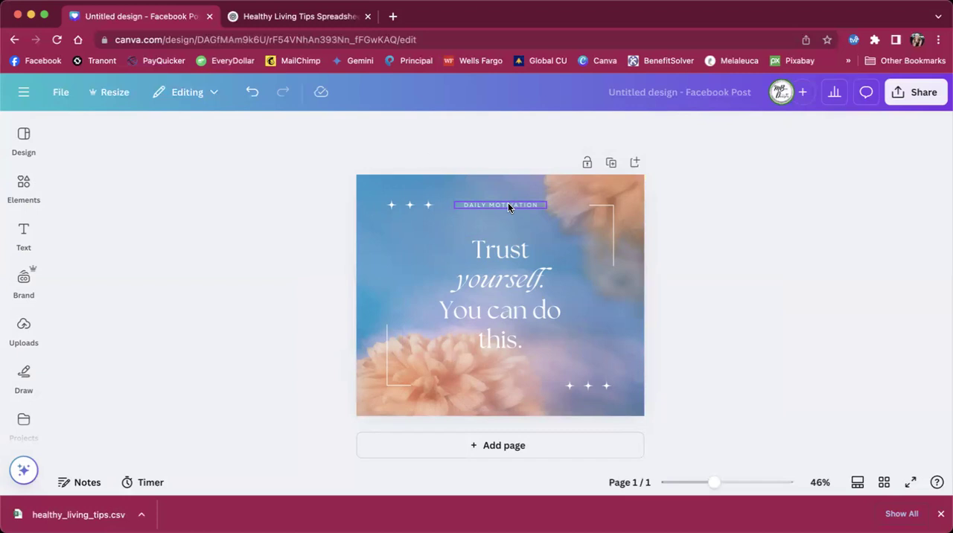
Step: Review the columns of the healthy living tips table in ChatGPT and return to the Canva design
left_click(291, 17)
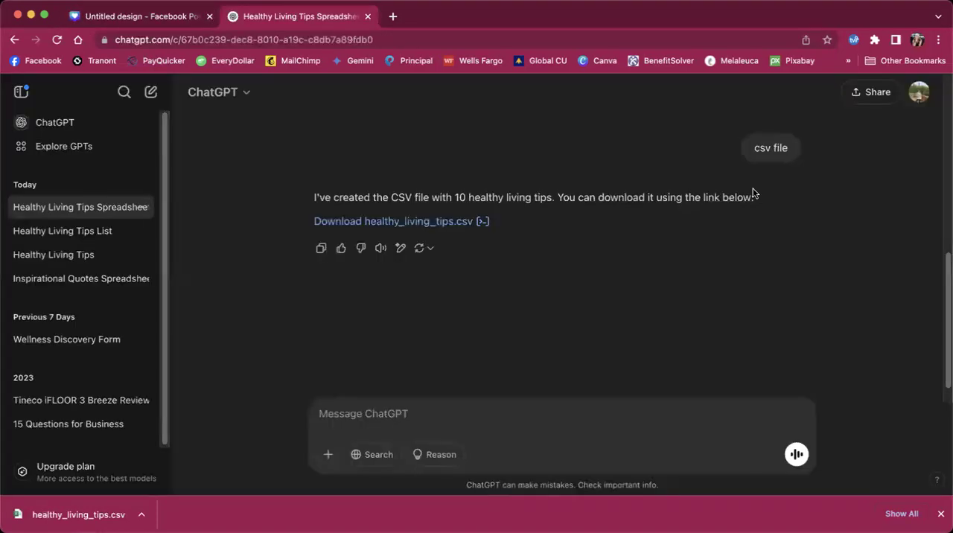
mouse_move(943, 339)
left_mouse_down()
mouse_move(943, 170)
mouse_move(943, 226)
mouse_move(945, 178)
left_mouse_up()
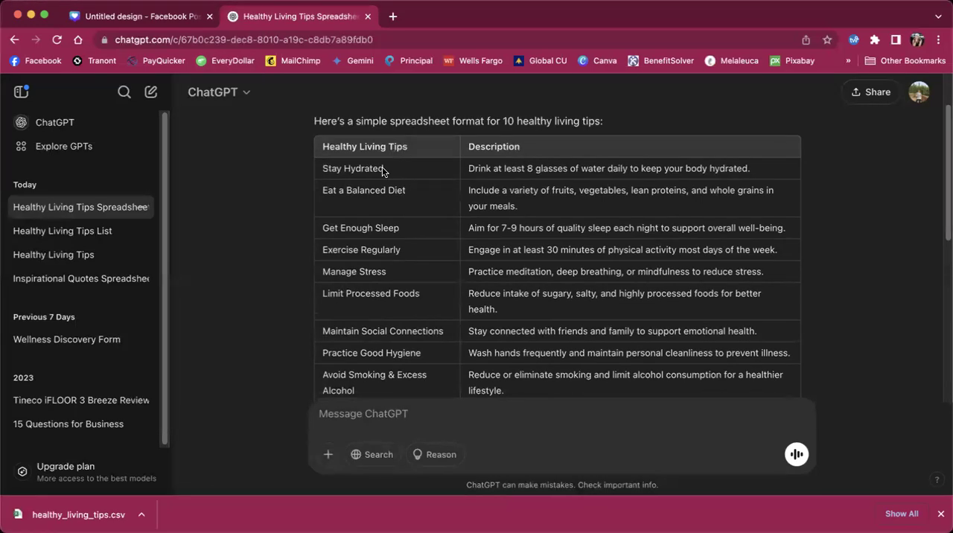
left_click(154, 15)
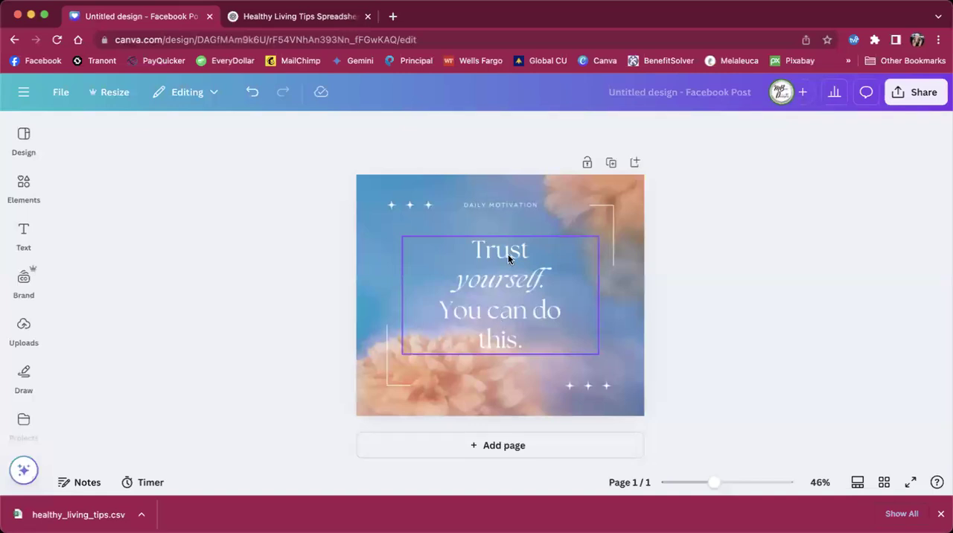
Step: Move the "Daily Motivation" heading slightly down, set its font size to 20, widen it to one line, and center it above the quote
left_click(503, 204)
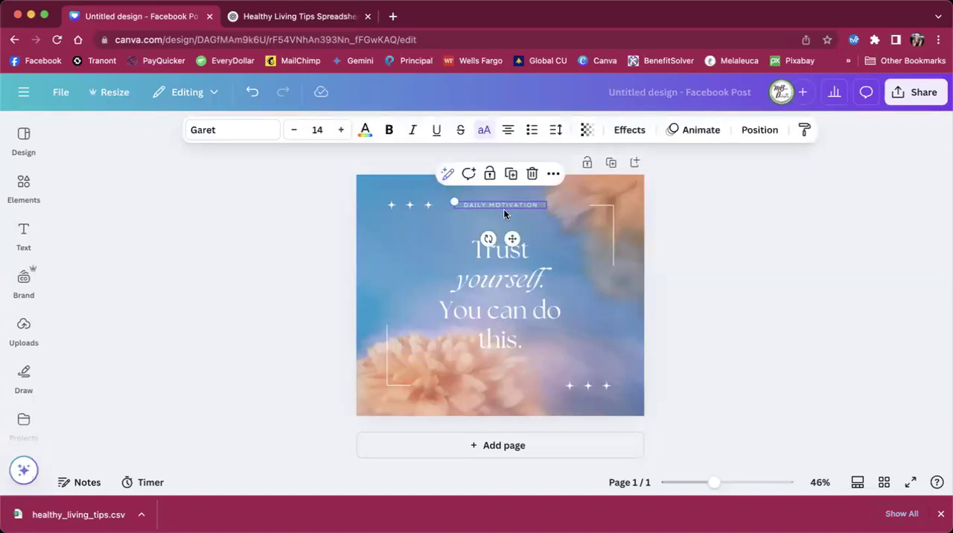
left_click_drag(510, 238, 512, 254)
left_click(319, 129)
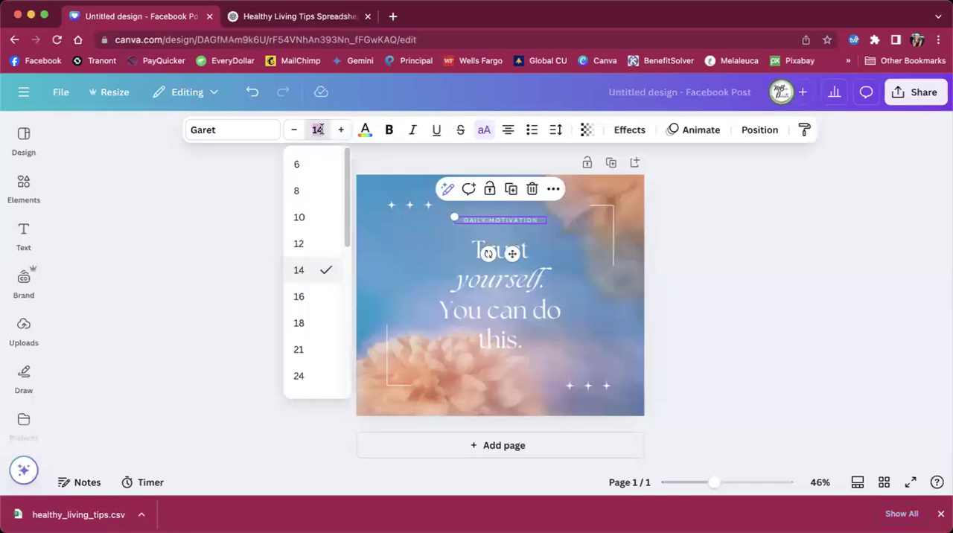
type("20")
key("Return")
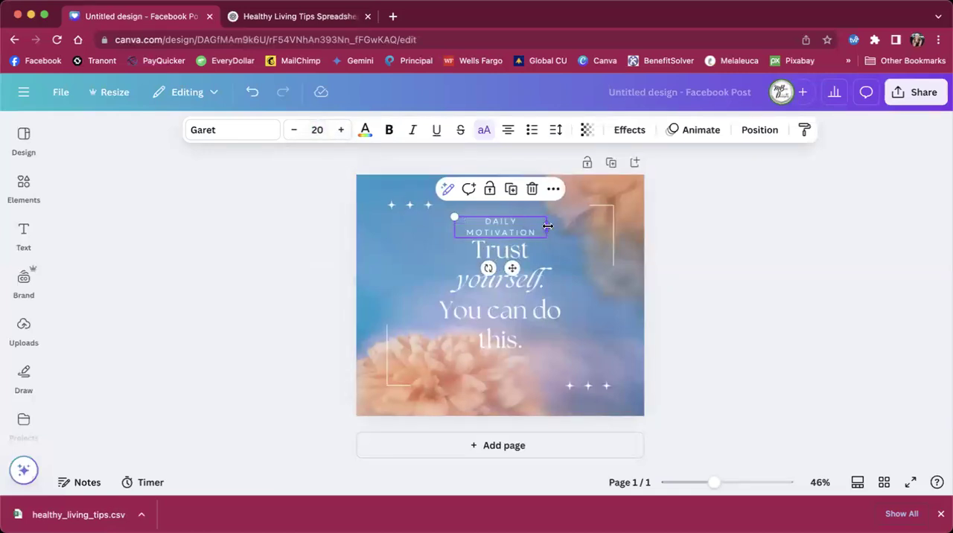
left_click_drag(548, 226, 585, 223)
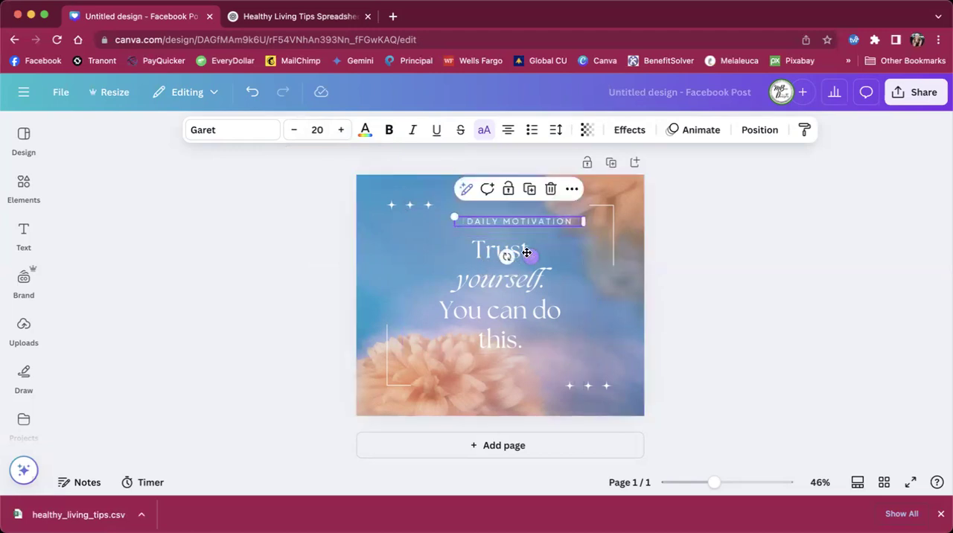
left_click_drag(530, 256, 512, 256)
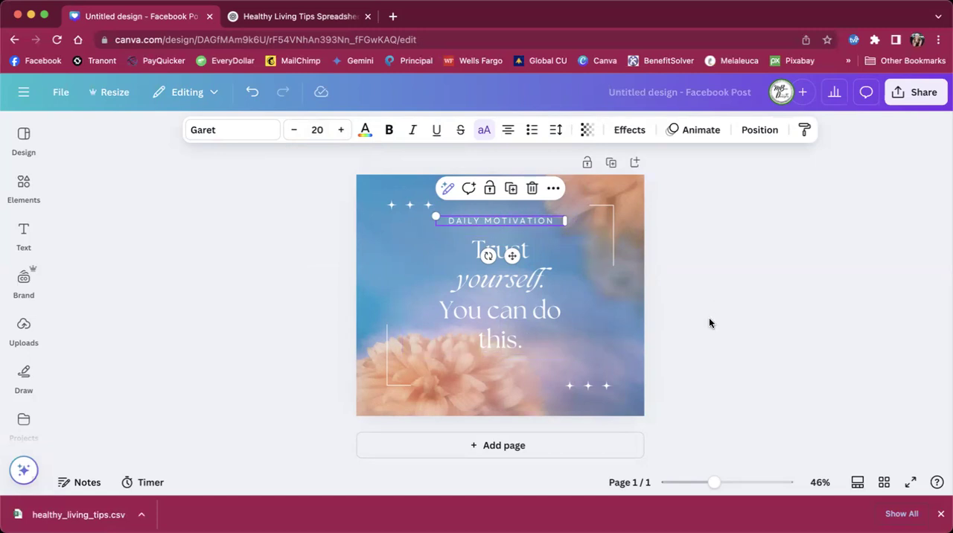
left_click(288, 263)
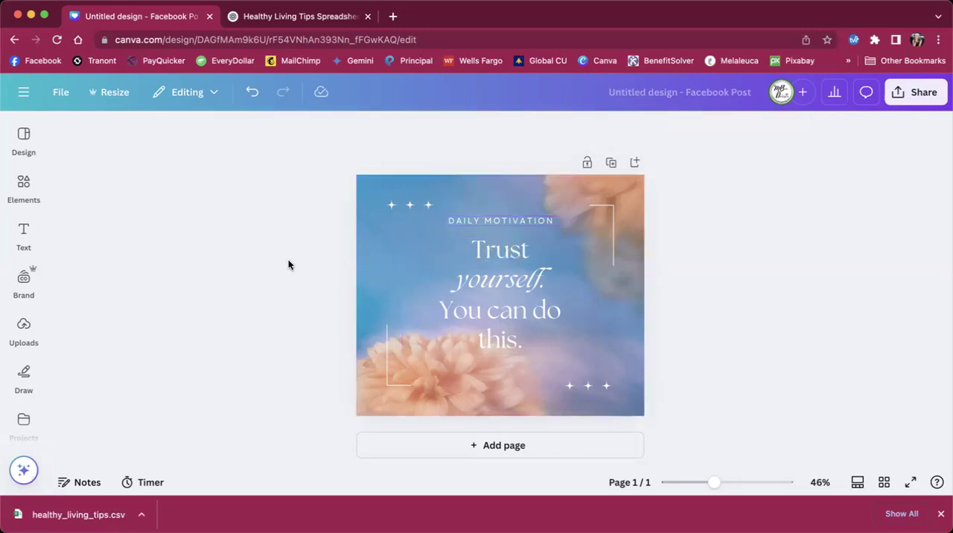
Step: Select the "Daily Motivation" heading and open the Bulk create tool for the design
left_click(481, 221)
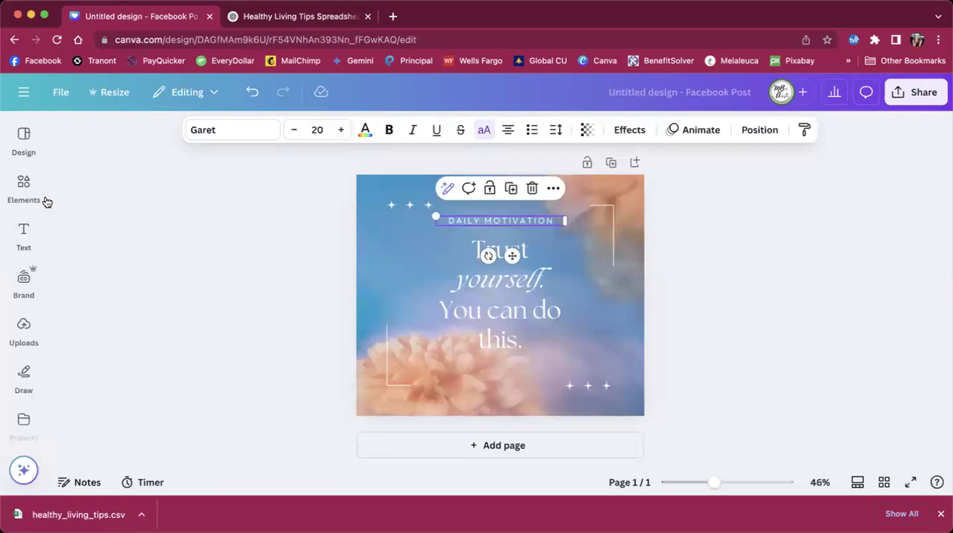
scroll(41, 223, "down", 4)
scroll(40, 413, "down", 4)
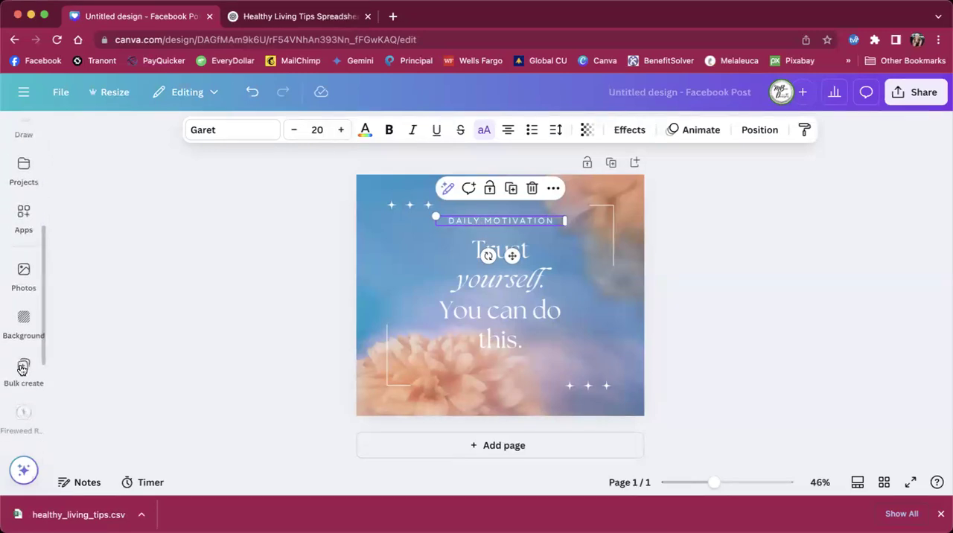
left_click(23, 366)
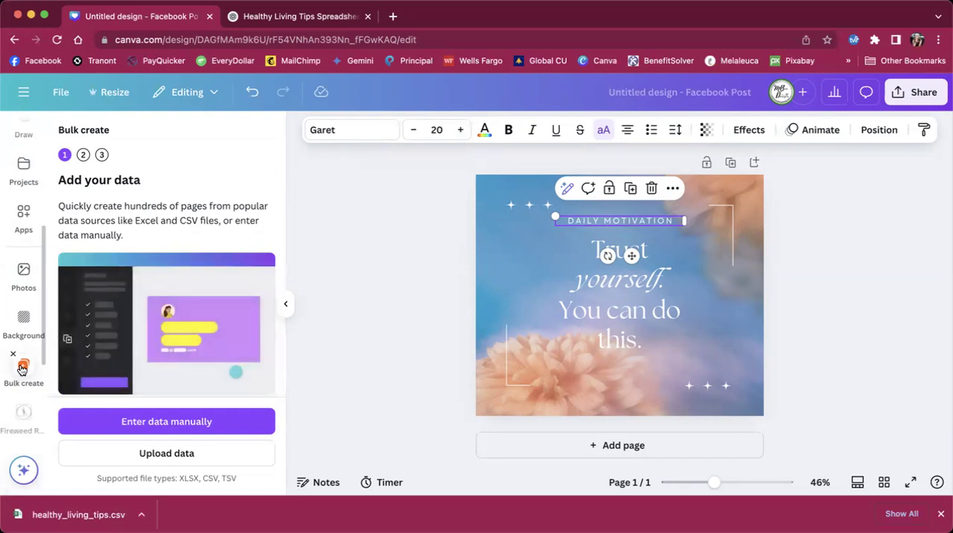
Step: Upload healthy_living_tips.csv as the bulk data and connect the "Daily Motivation" heading to the Healthy Living Tip field
left_click(123, 456)
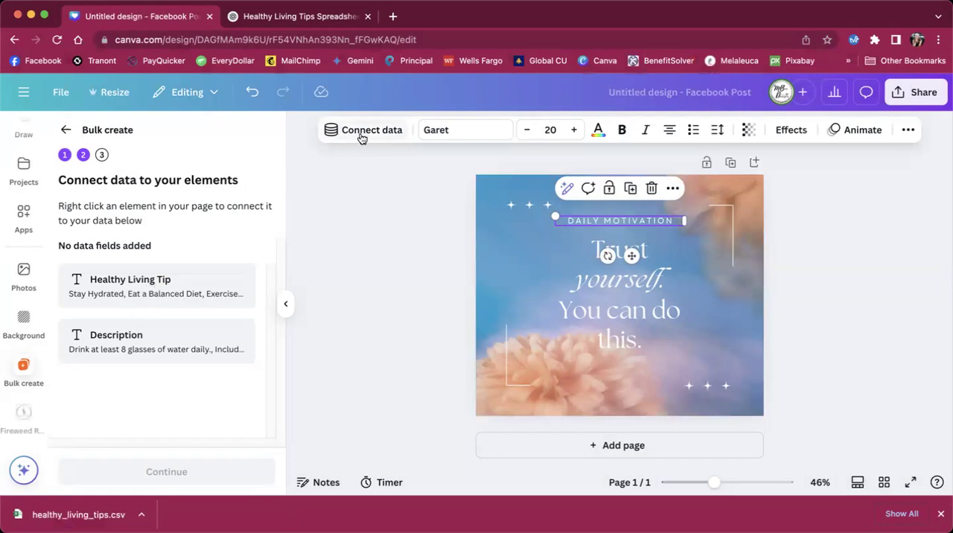
left_click(672, 189)
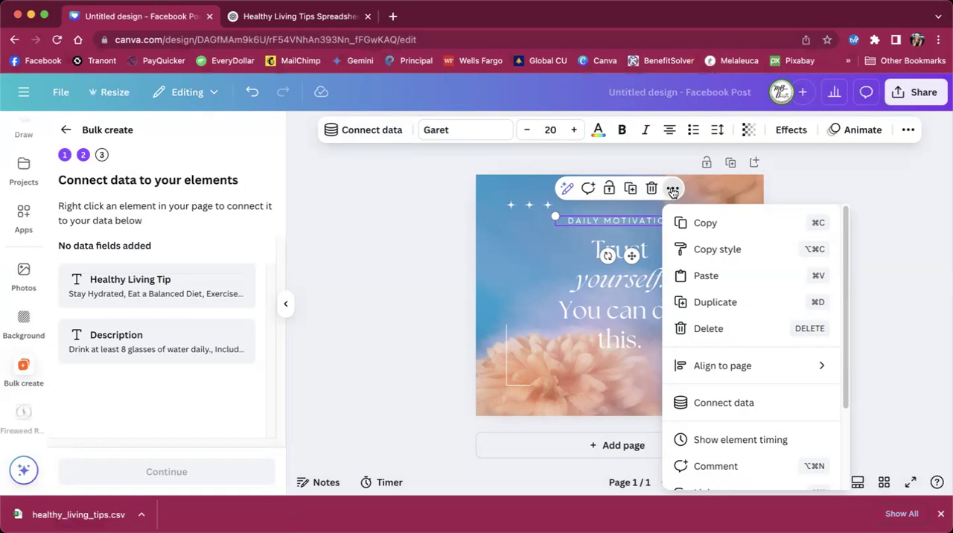
left_click(707, 406)
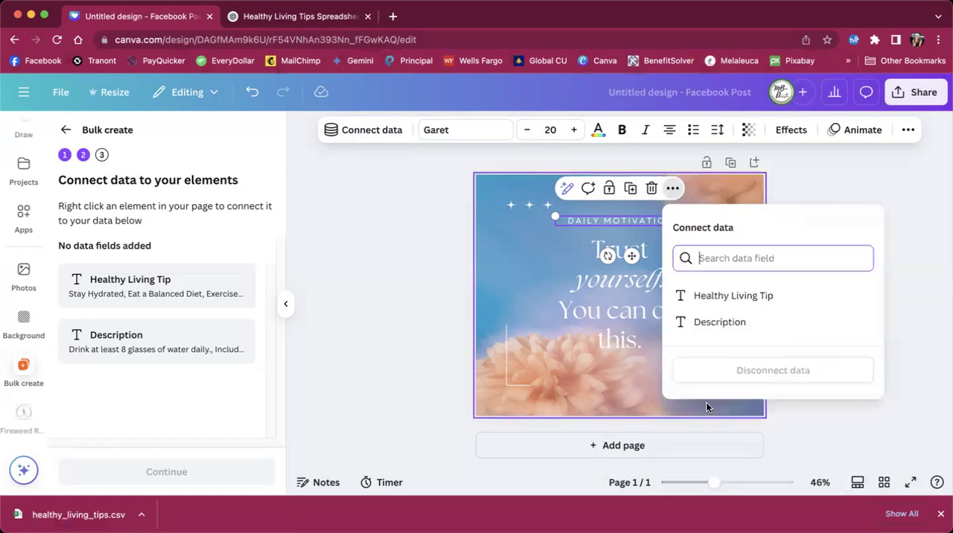
left_click(705, 298)
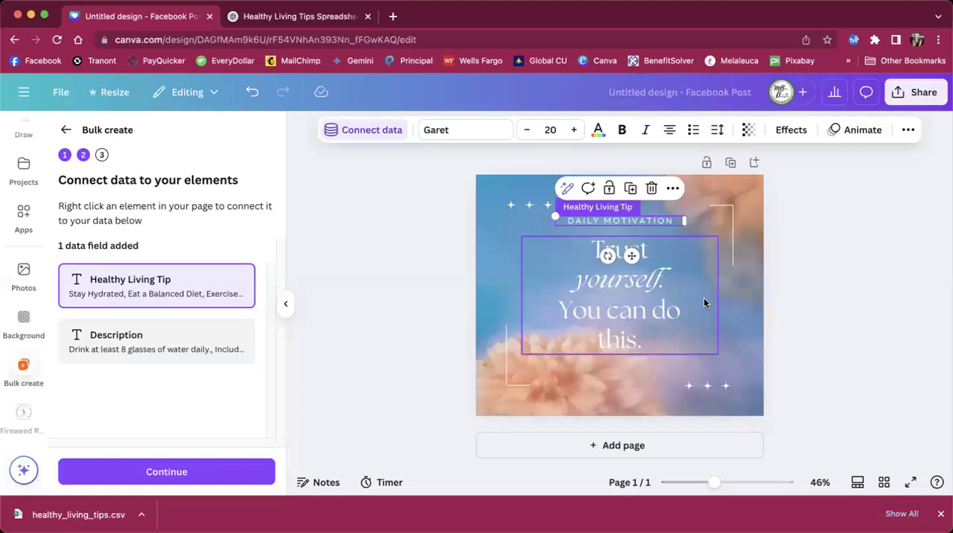
Step: Check the tips table in ChatGPT, return to the Canva design, and connect the "Trust yourself" quote to the Description field
left_click(315, 11)
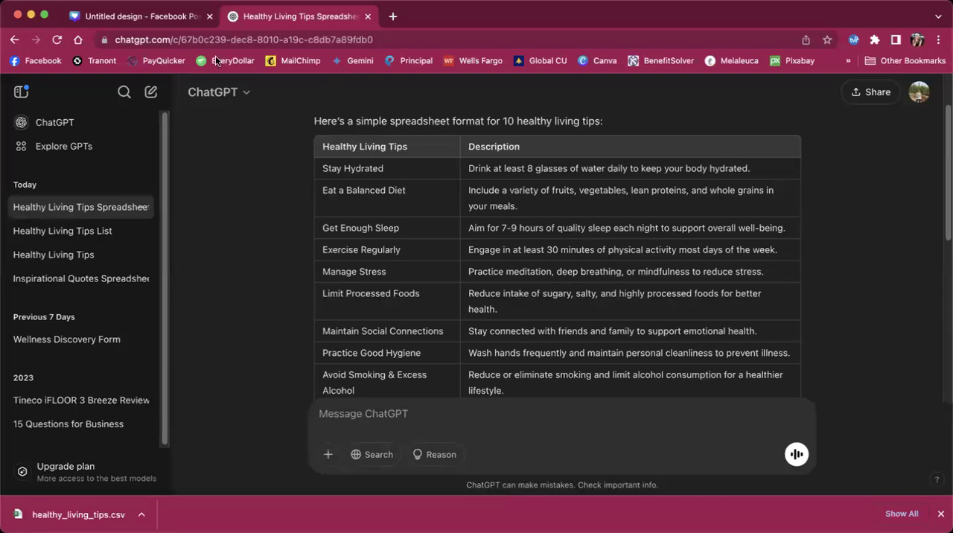
left_click(168, 18)
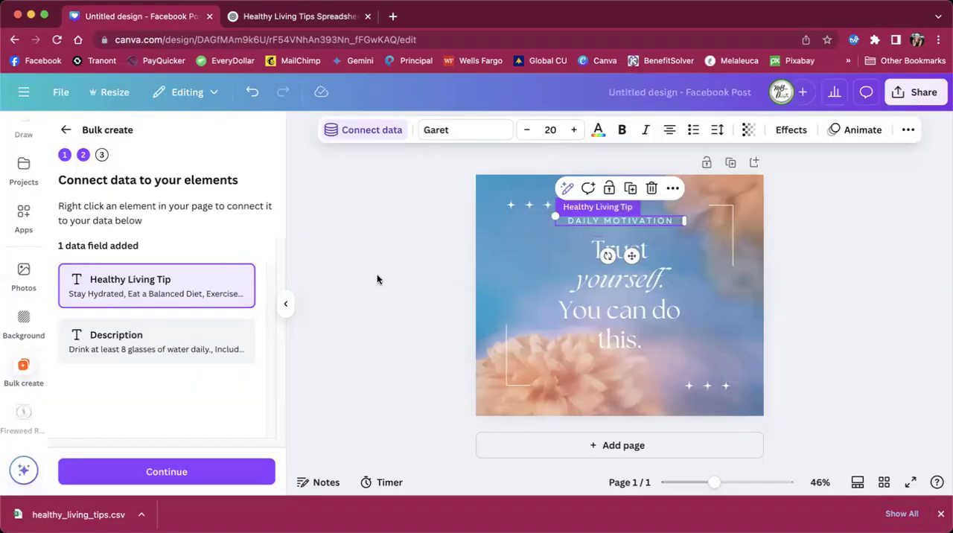
left_click(592, 300)
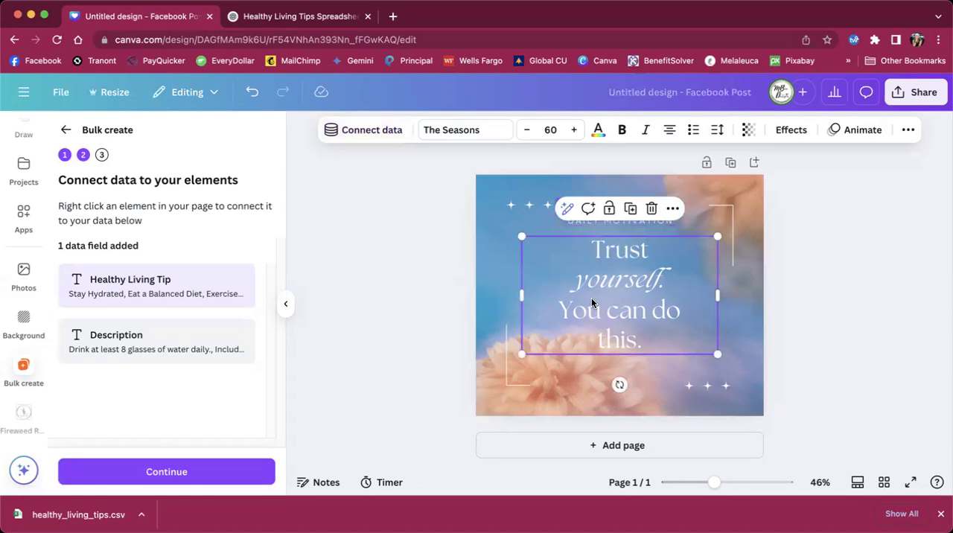
left_click(673, 210)
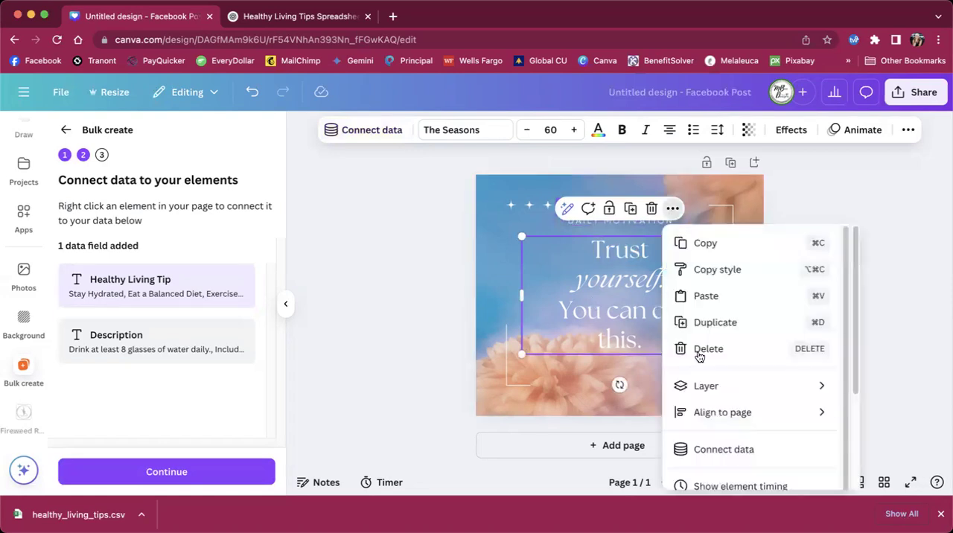
left_click(708, 454)
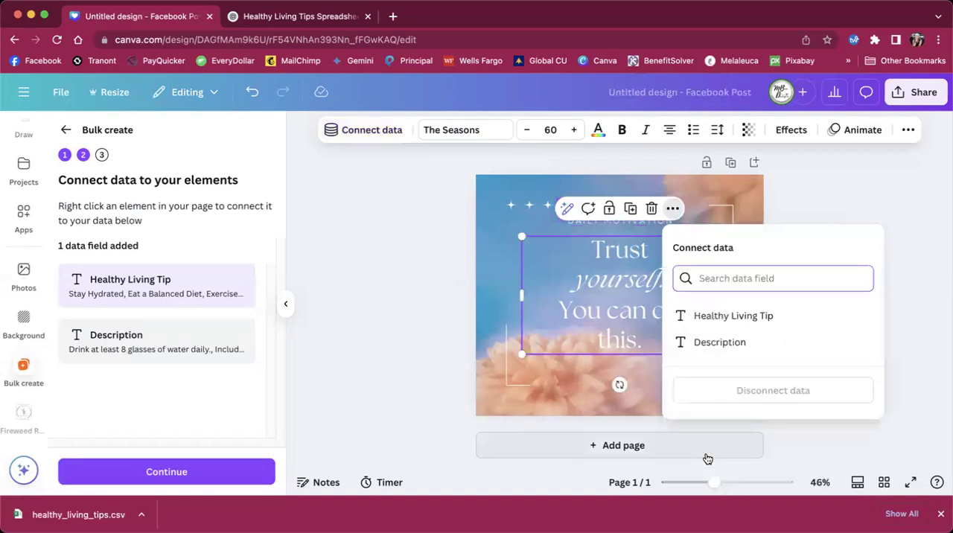
left_click(703, 343)
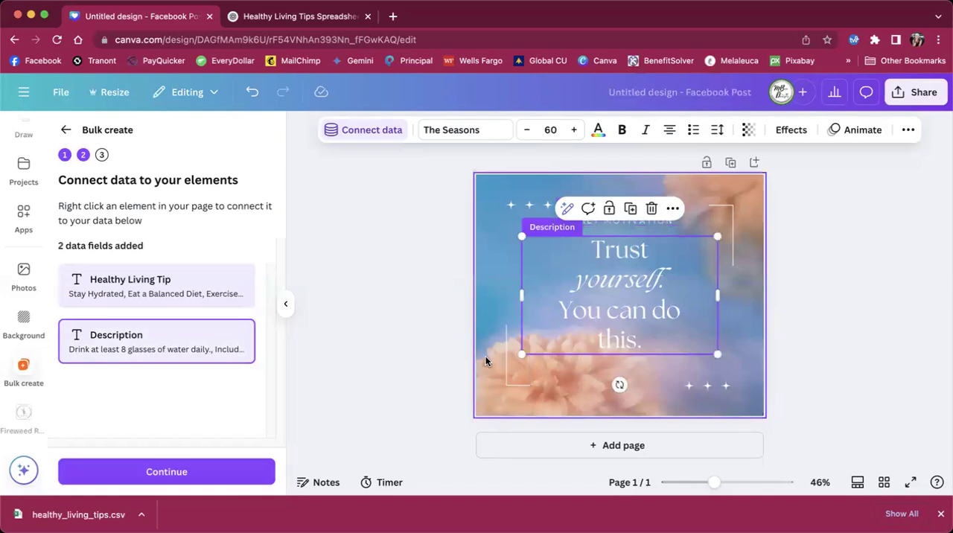
Step: Generate 10 designs from all the data rows, check the original template, and return to the generated Bulk 1 design
left_click(188, 473)
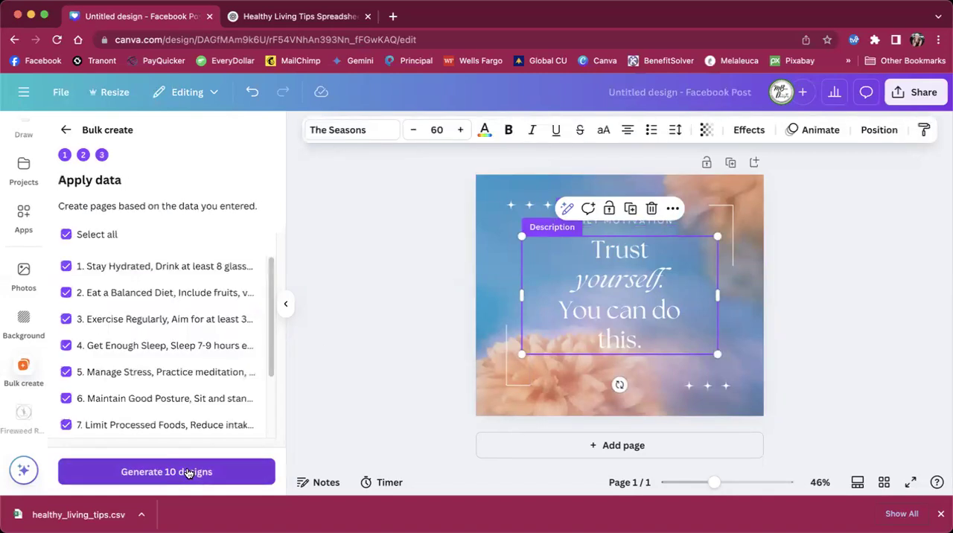
left_click_drag(267, 285, 272, 230)
left_click(157, 472)
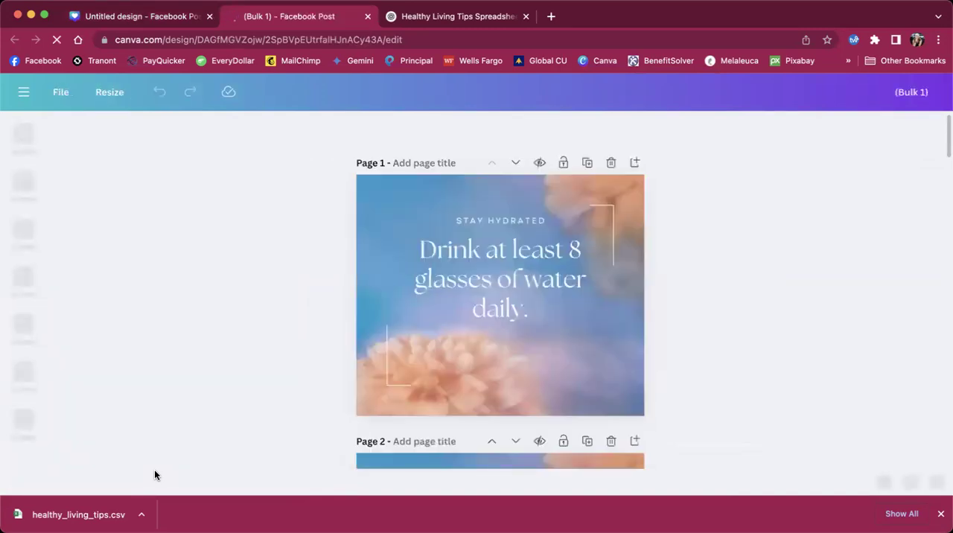
left_click(174, 13)
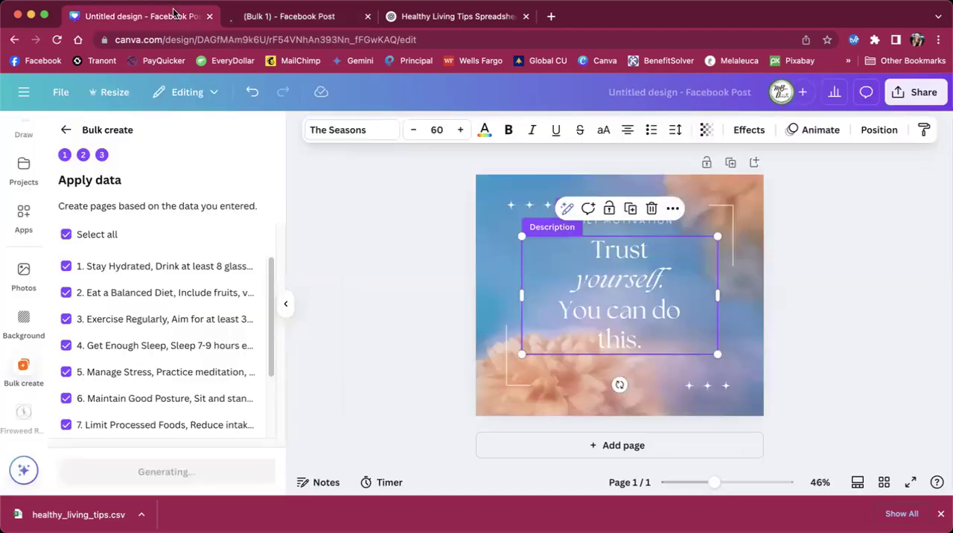
left_click(286, 20)
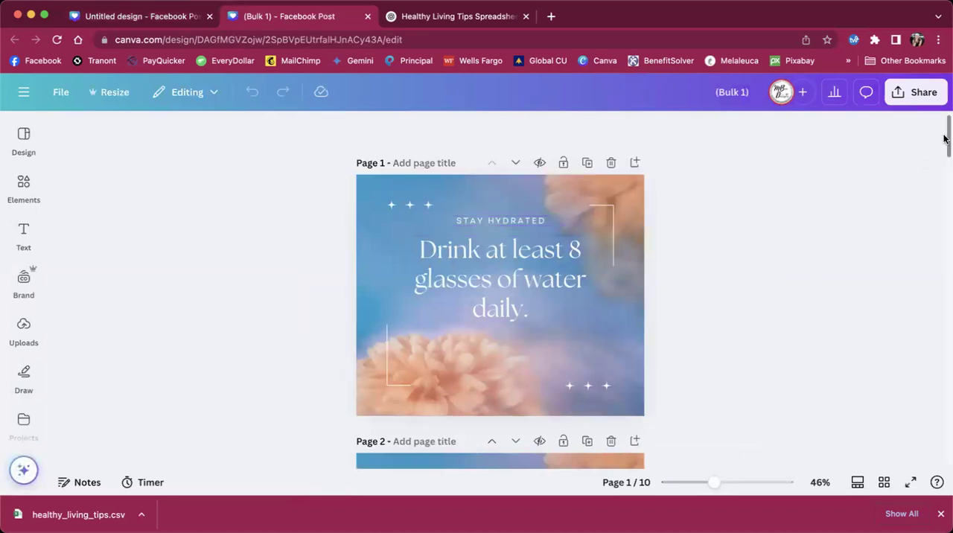
Step: Widen the "Avoid Smoking & Excess Alcohol" heading on page 9 to one line and center it above the description
left_click_drag(944, 136, 946, 393)
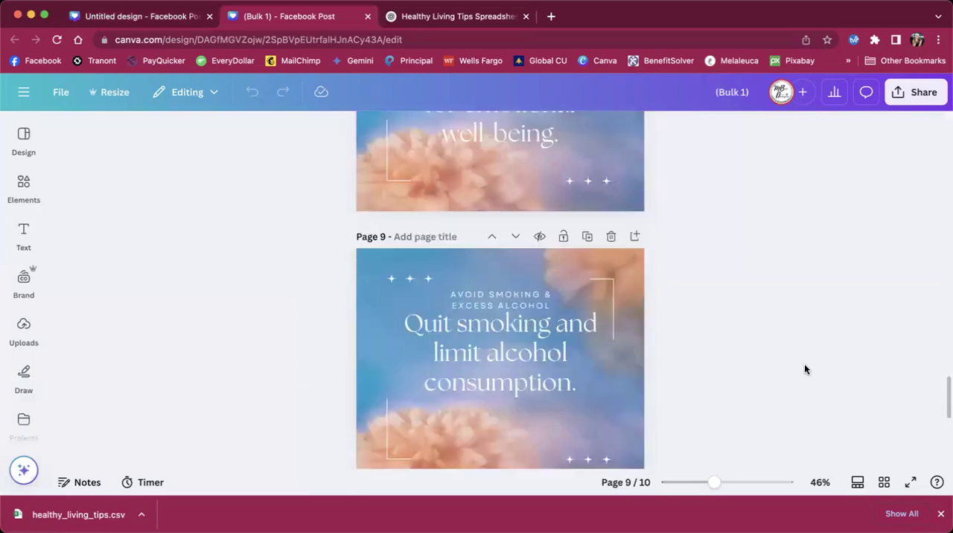
left_click(478, 297)
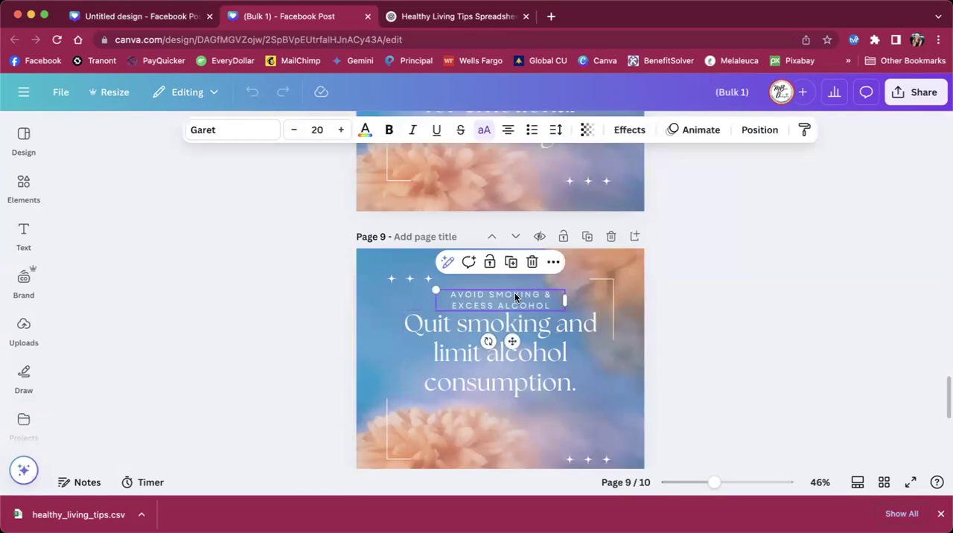
left_click_drag(563, 303, 656, 302)
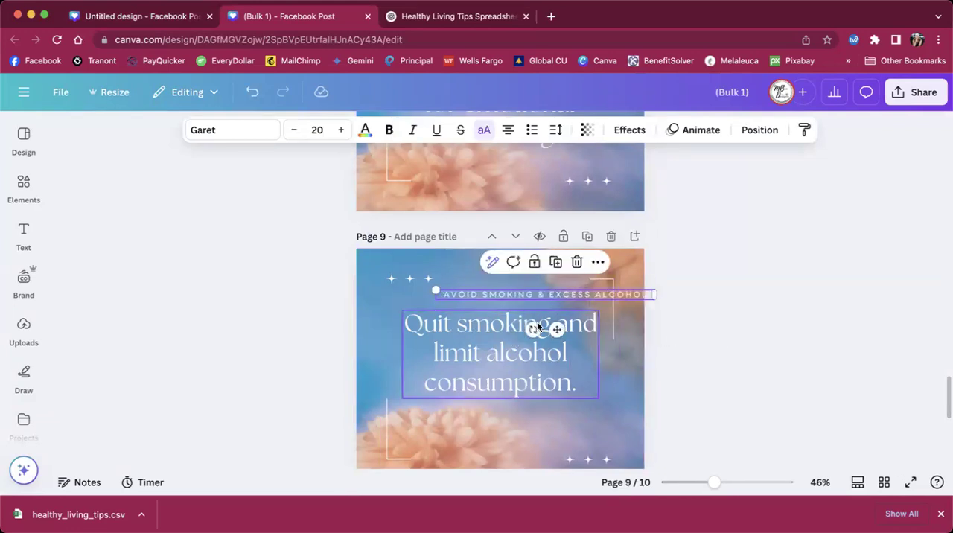
left_click_drag(558, 330, 511, 330)
left_click(782, 335)
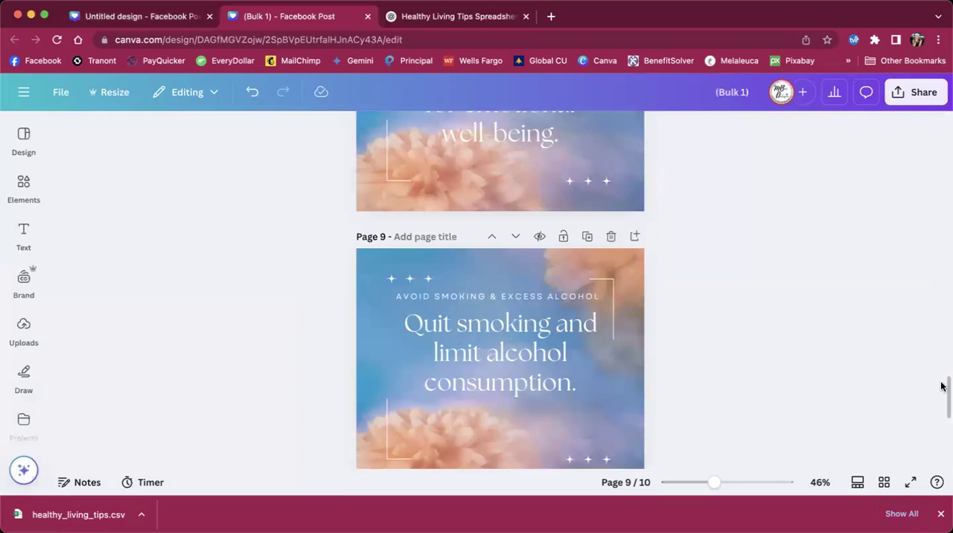
Step: Widen the "Practice Good Hygiene" heading on page 10 to one line, center it above the description, and return to page 1
left_click_drag(946, 391, 946, 424)
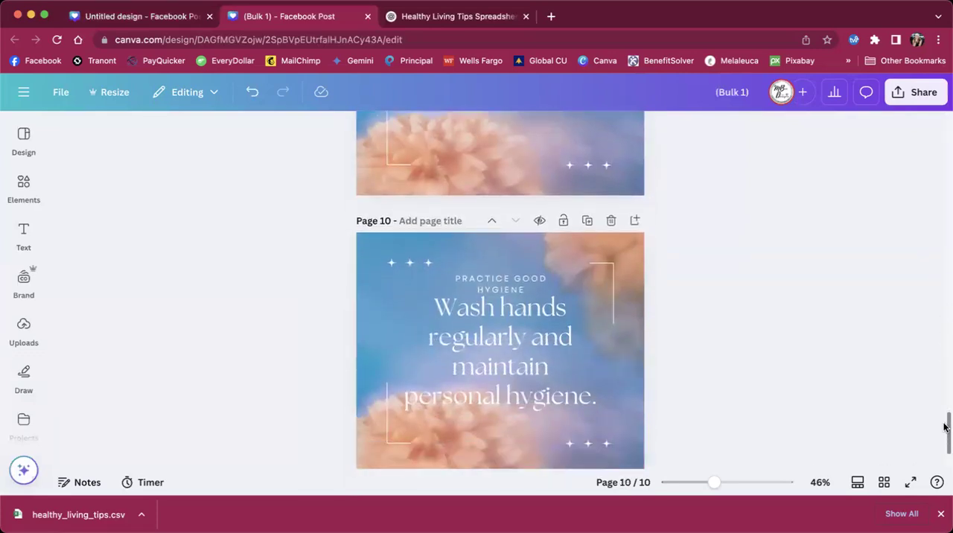
left_click(475, 273)
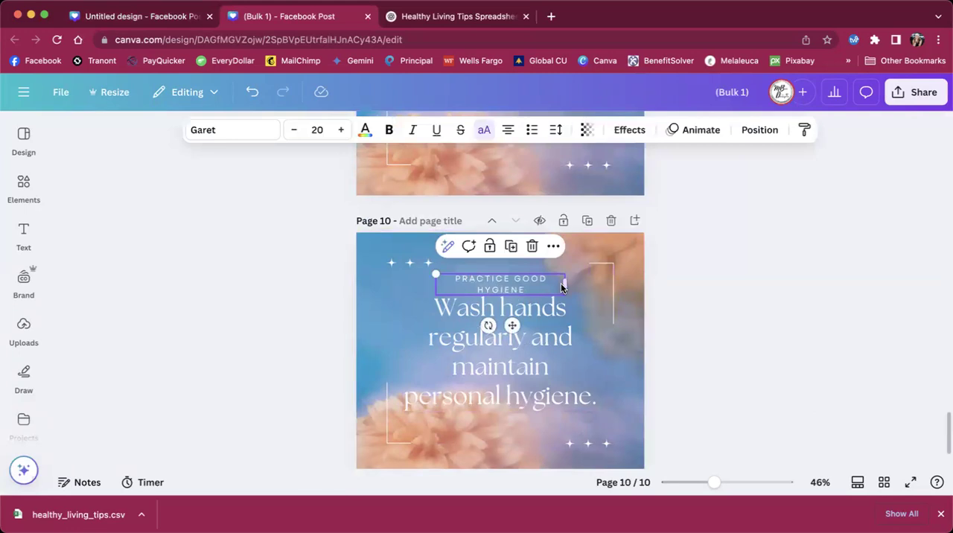
left_click_drag(566, 285, 646, 280)
left_click_drag(553, 314, 508, 314)
left_click_drag(944, 426, 946, 100)
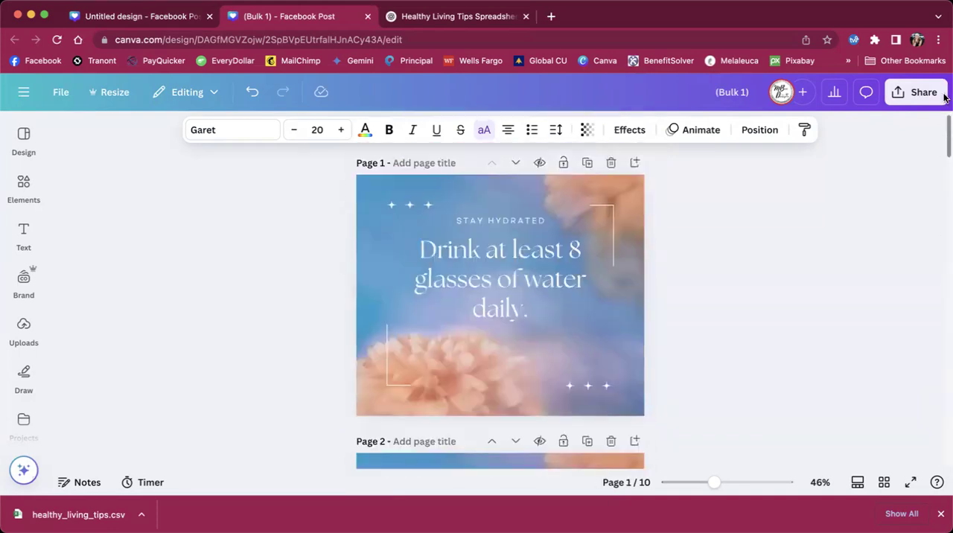
left_click(819, 267)
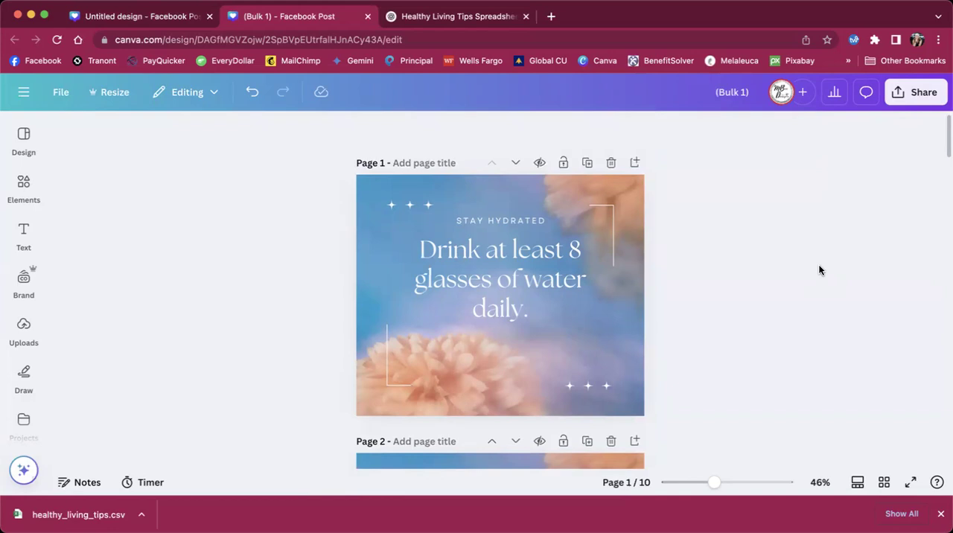